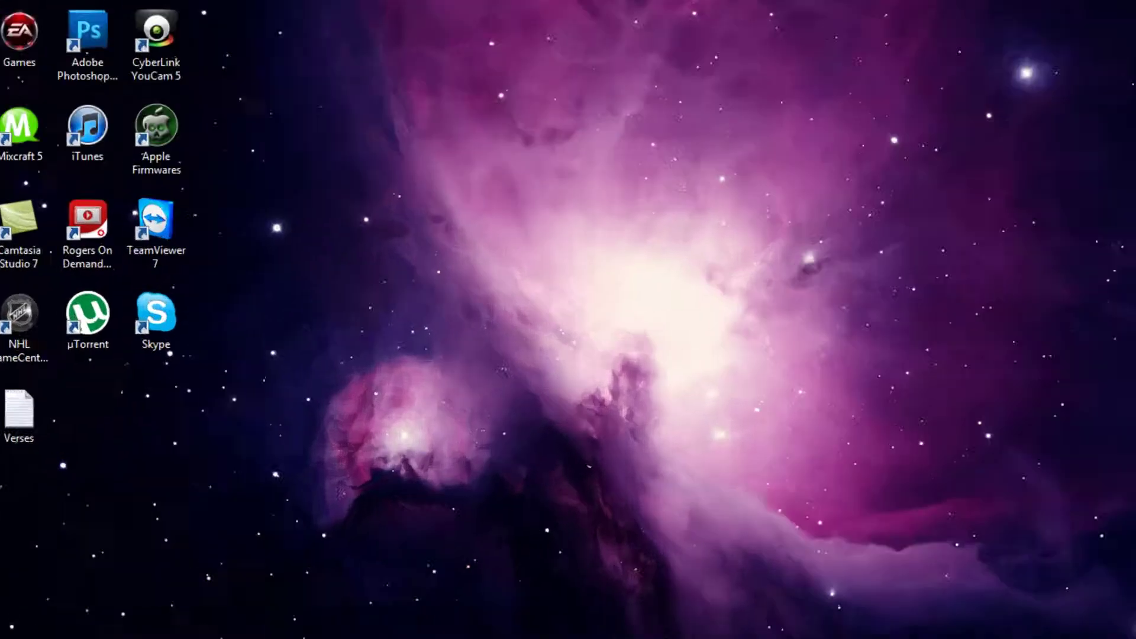
# Bring up the user accounts list in Control Panel.
pyautogui.press('super')
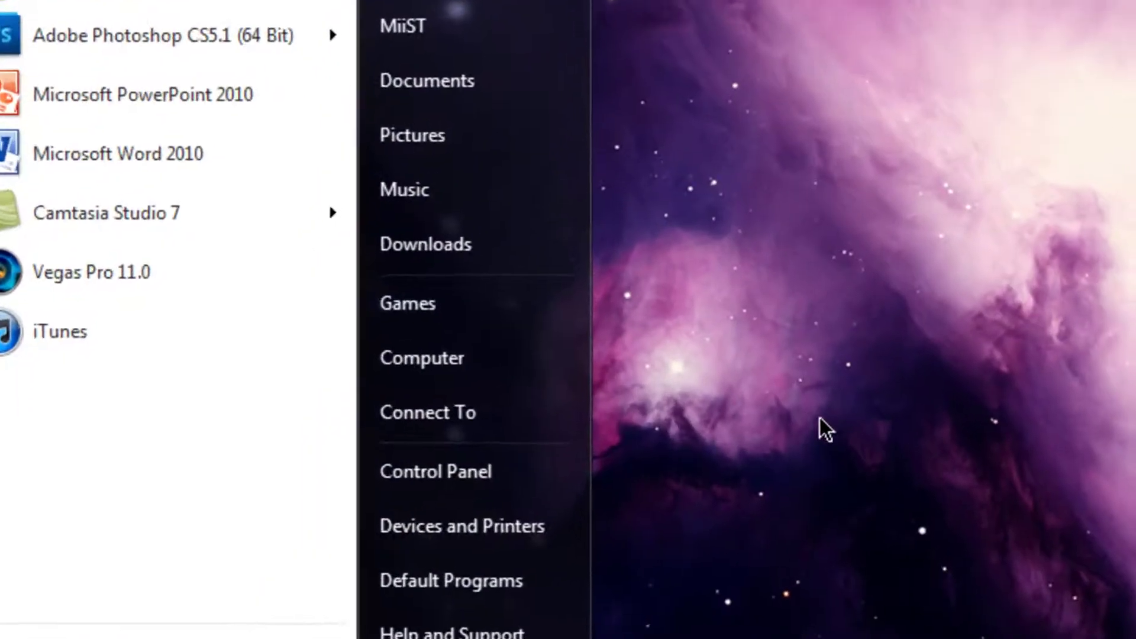
pyautogui.click(546, 479)
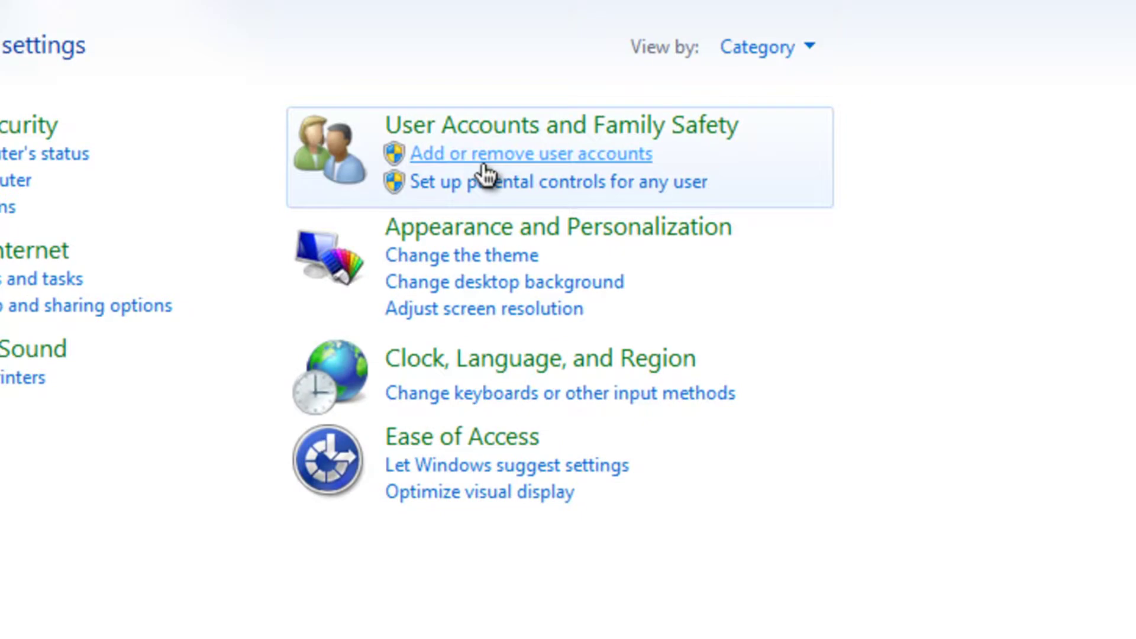
pyautogui.click(524, 160)
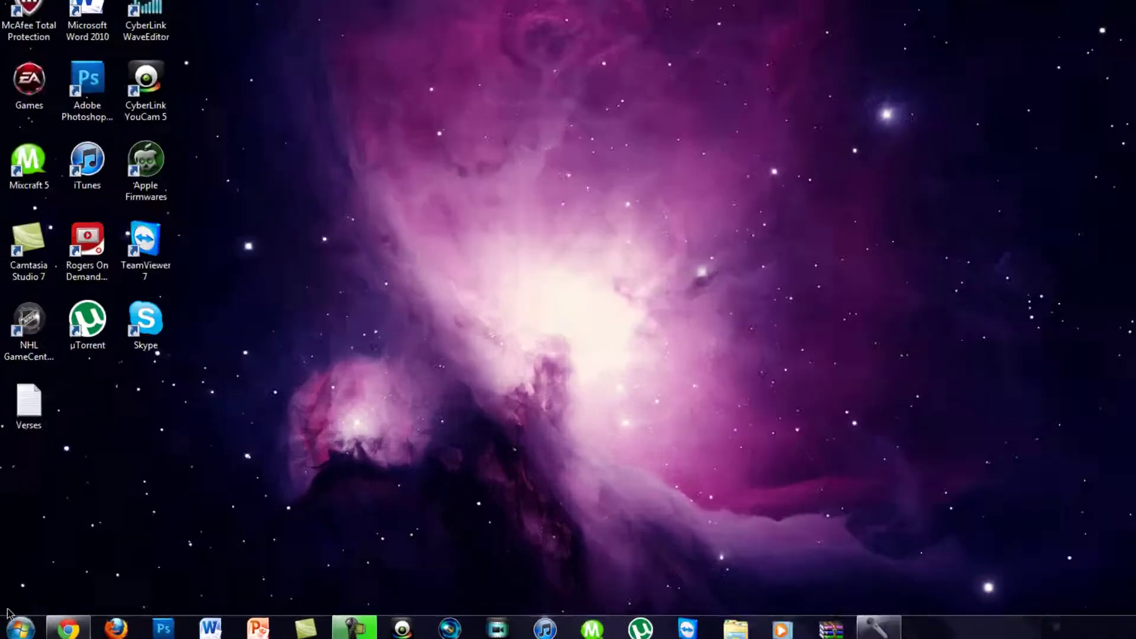
# Search for cmd and launch Command Prompt as administrator.
pyautogui.press('super')
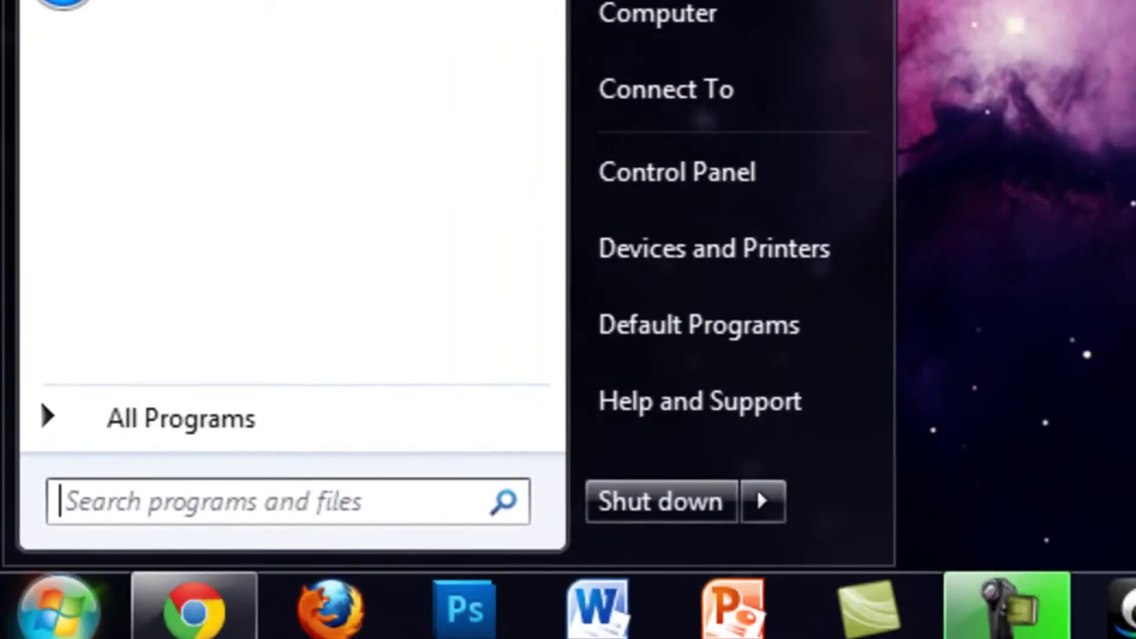
pyautogui.write('cmd')
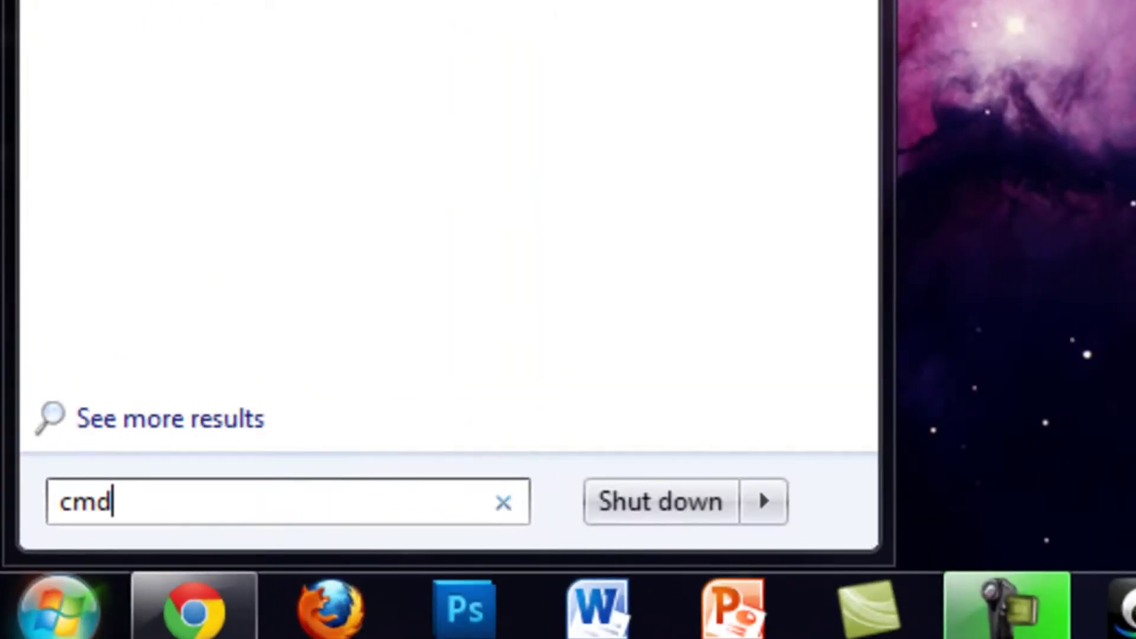
pyautogui.press('Return')
pyautogui.rightClick(192, 190)
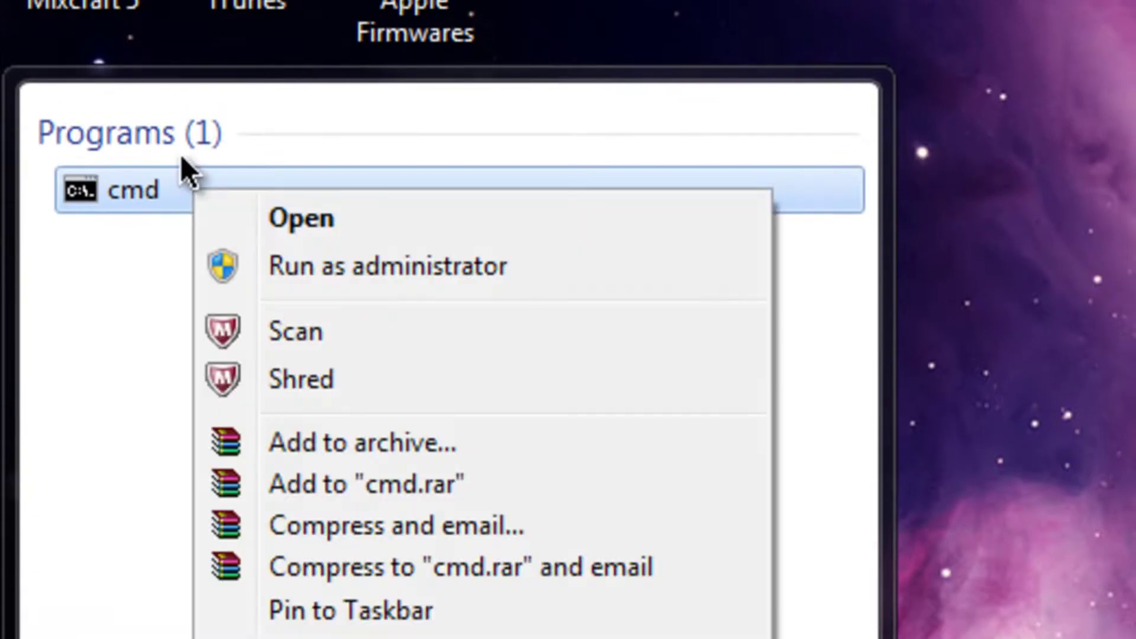
pyautogui.click(350, 280)
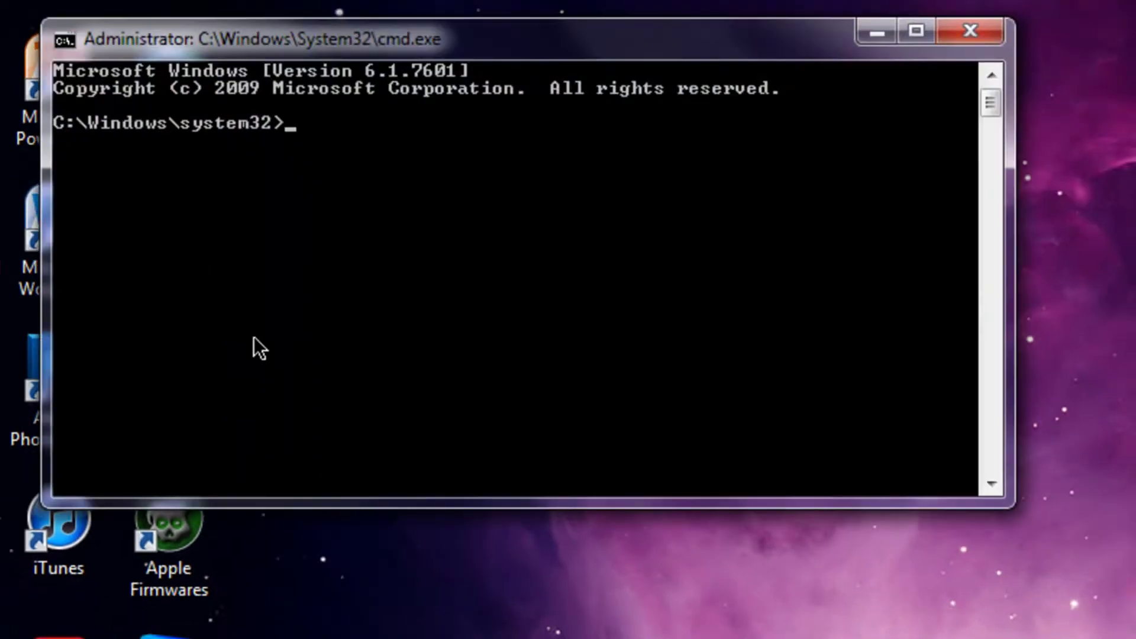
# Run 'Net user administrator /active:yes' in the console, then close it.
pyautogui.moveTo(363, 38); pyautogui.dragTo(439, 105)
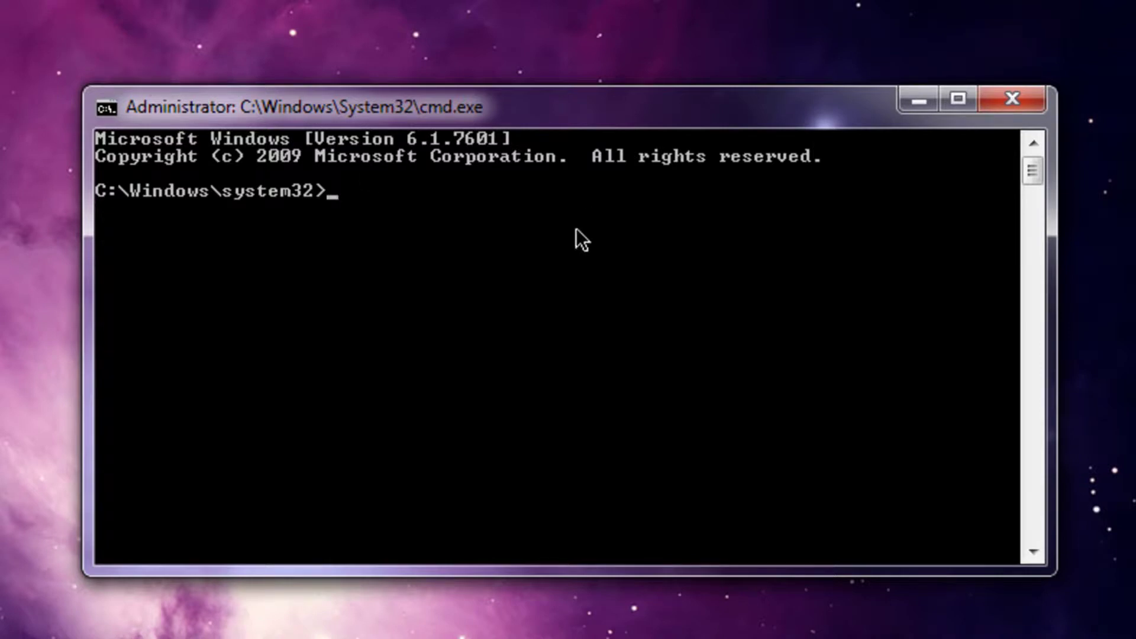
pyautogui.rightClick(412, 275)
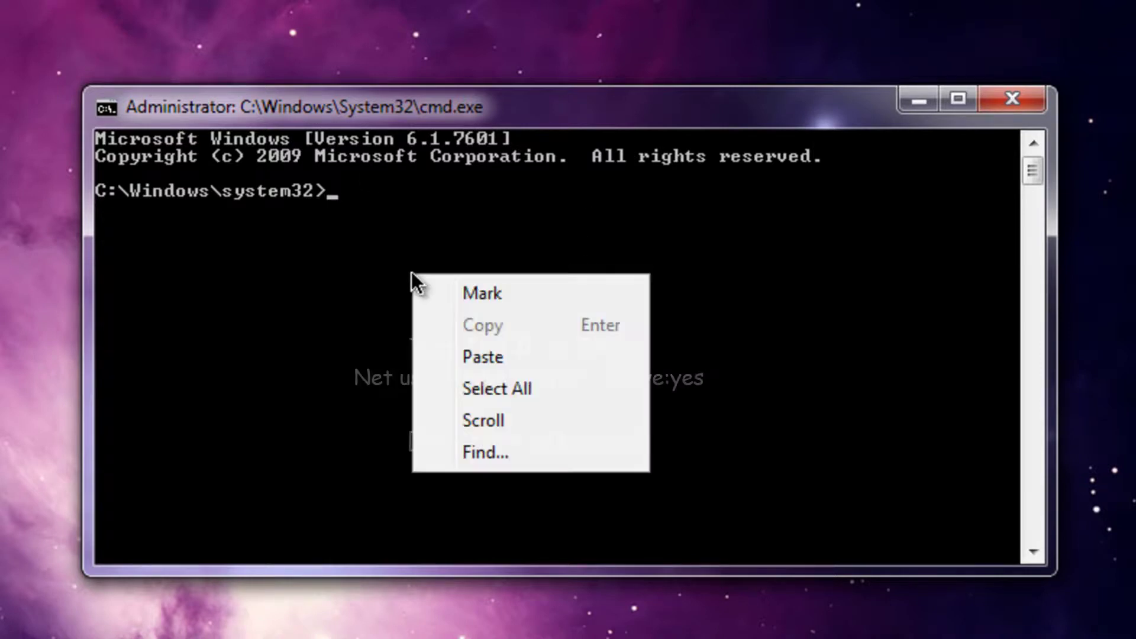
pyautogui.click(523, 355)
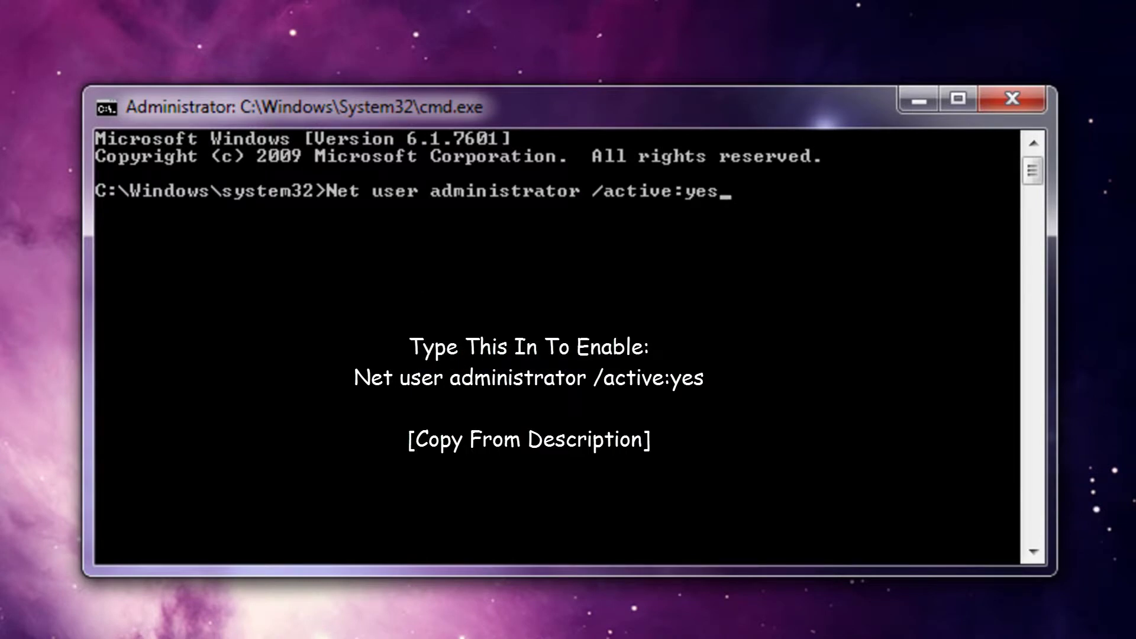
pyautogui.press('Return')
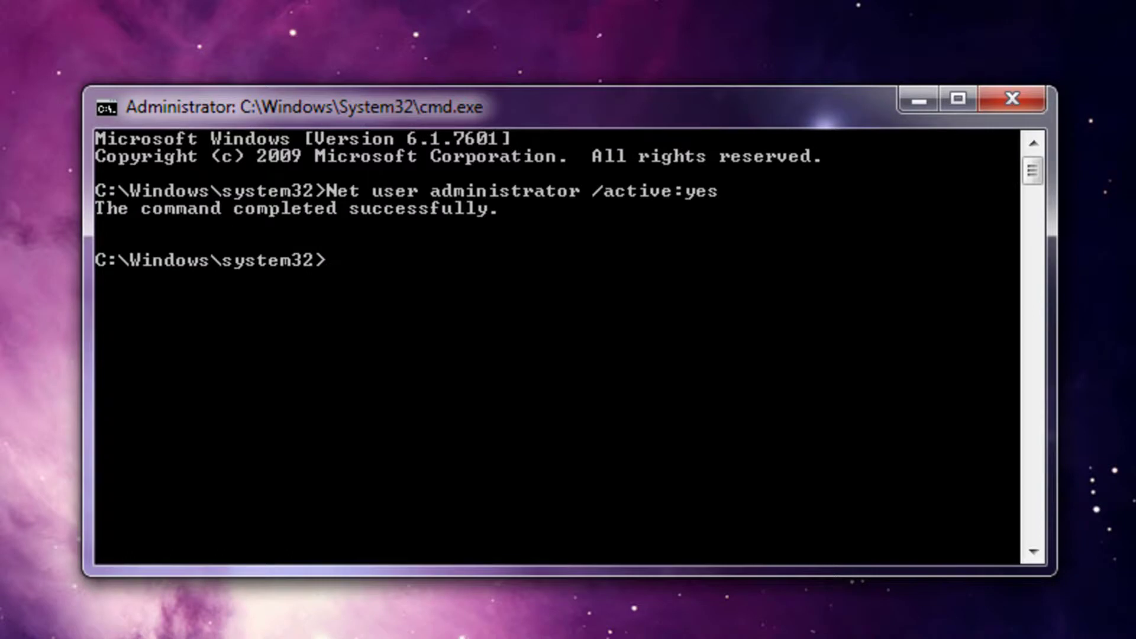
pyautogui.click(1002, 95)
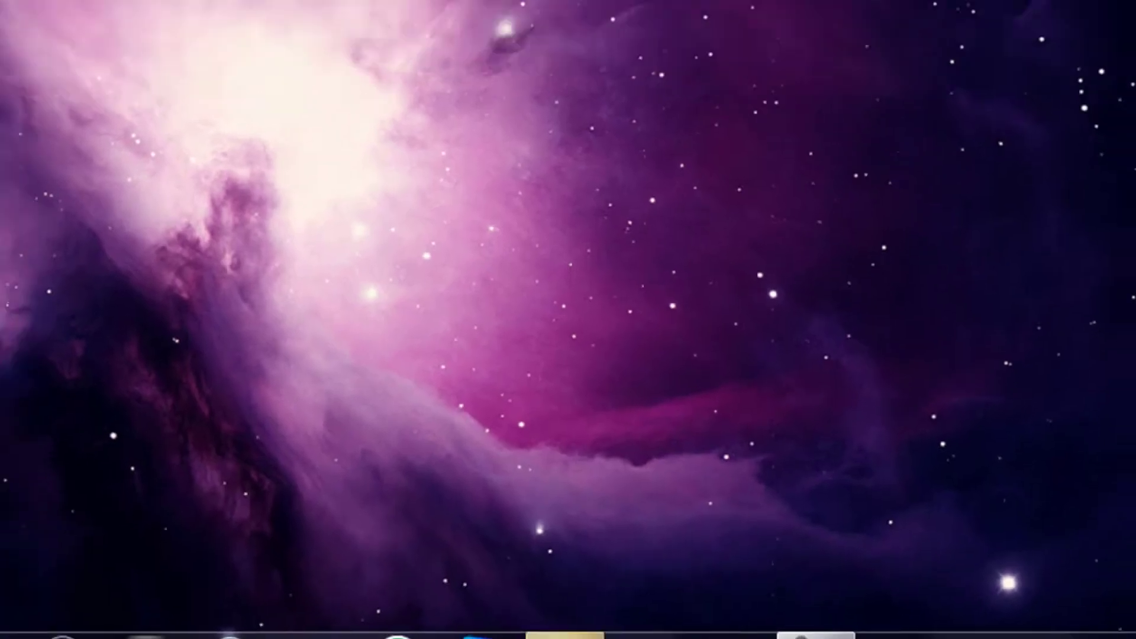
# Dismiss the Libraries window and open Control Panel from Start.
pyautogui.click(553, 609)
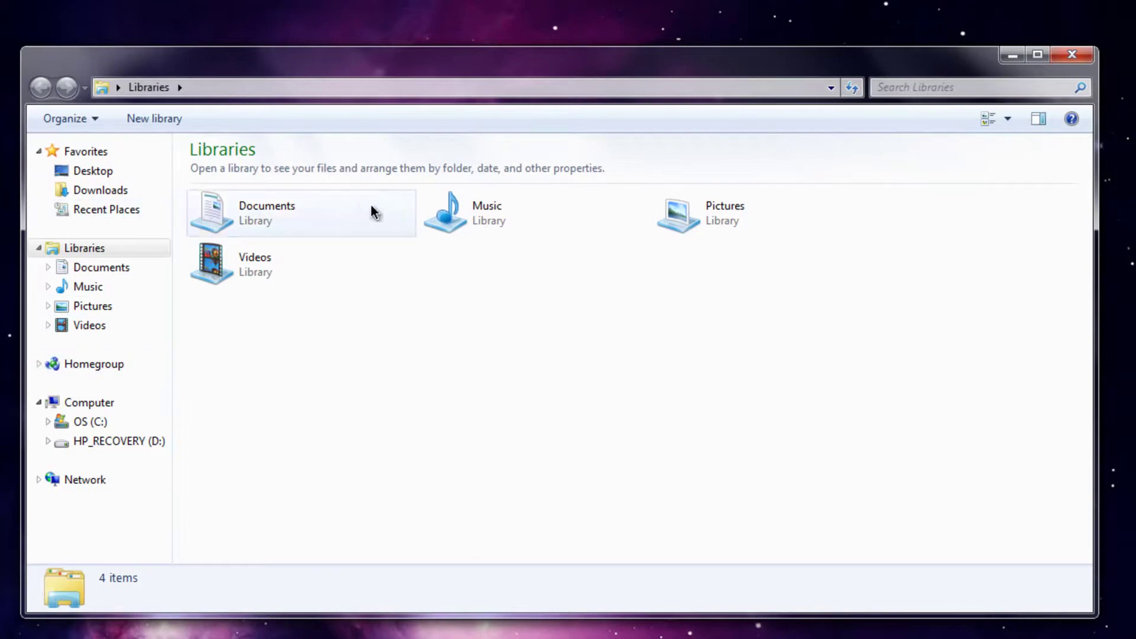
pyautogui.click(1013, 55)
pyautogui.click(24, 622)
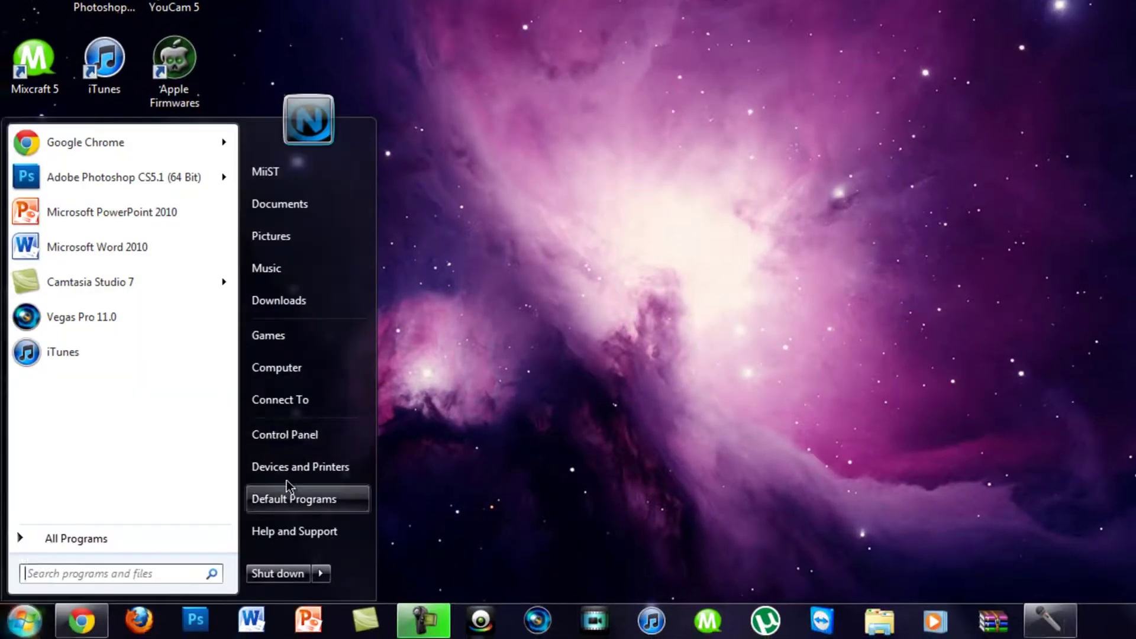
pyautogui.click(290, 437)
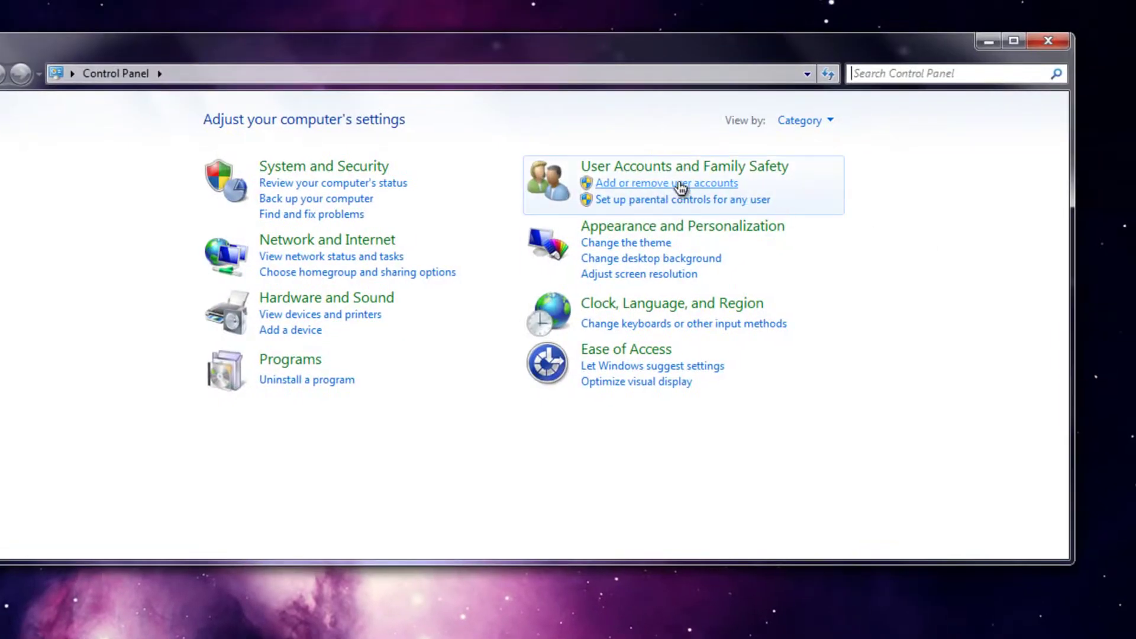
# Check the new Administrator account's page, then return to Manage Accounts.
pyautogui.click(677, 186)
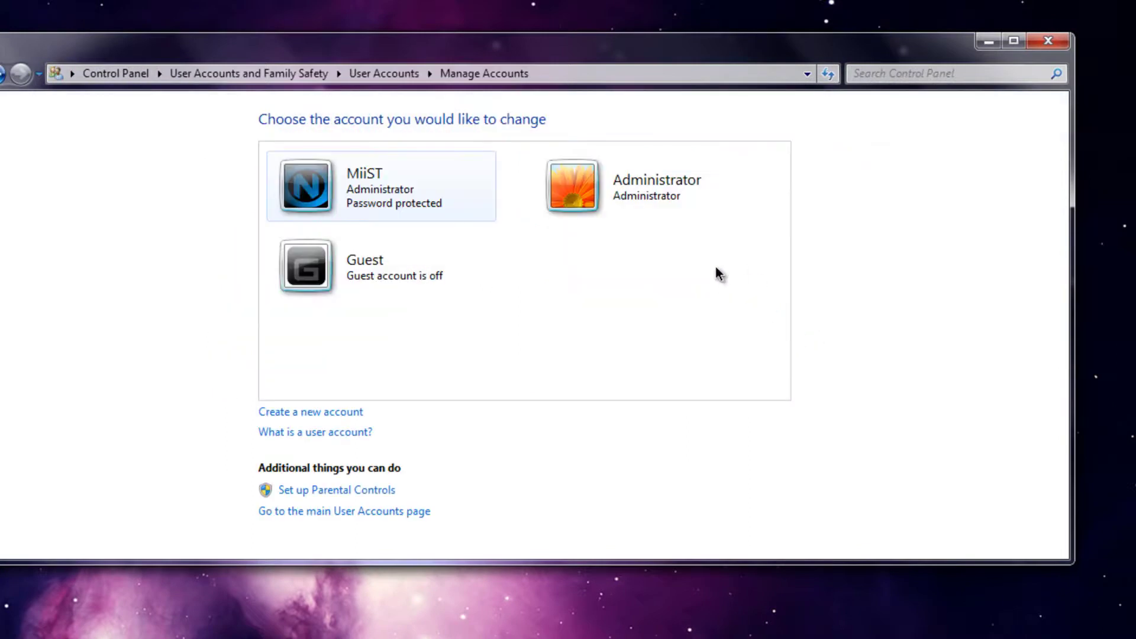
pyautogui.click(663, 169)
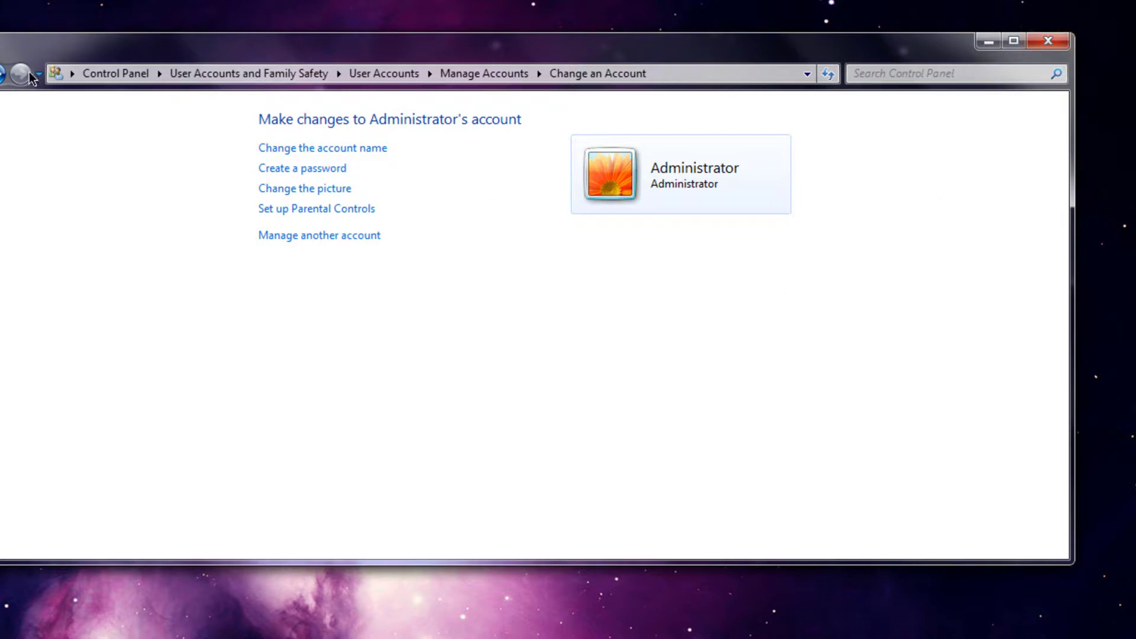
pyautogui.click(5, 74)
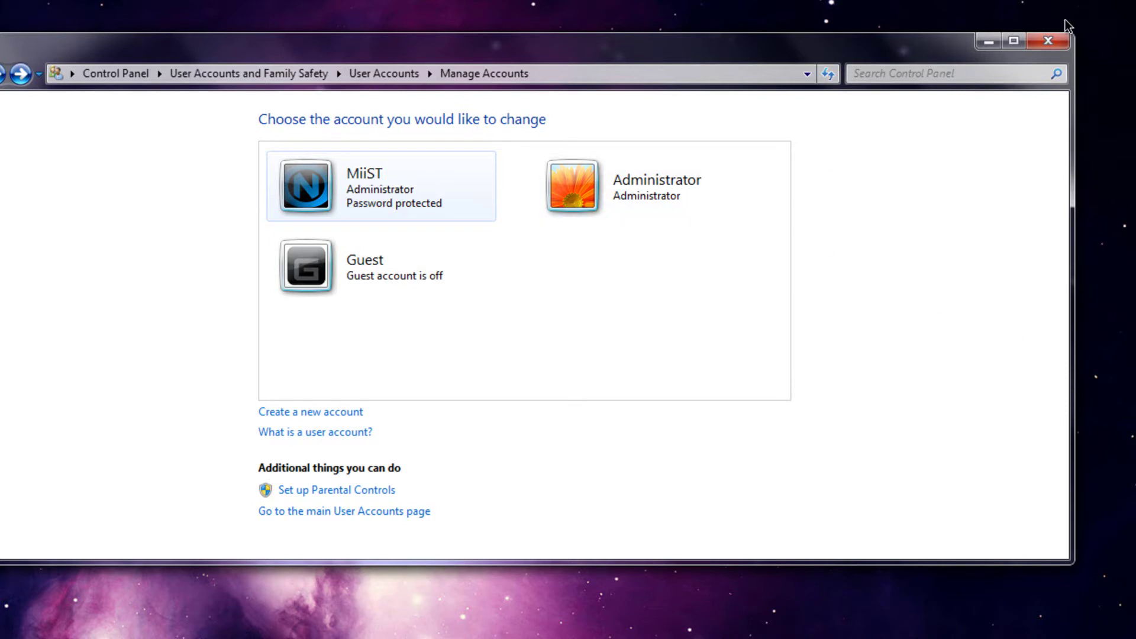
# Close Control Panel and start Command Prompt as administrator.
pyautogui.click(1047, 40)
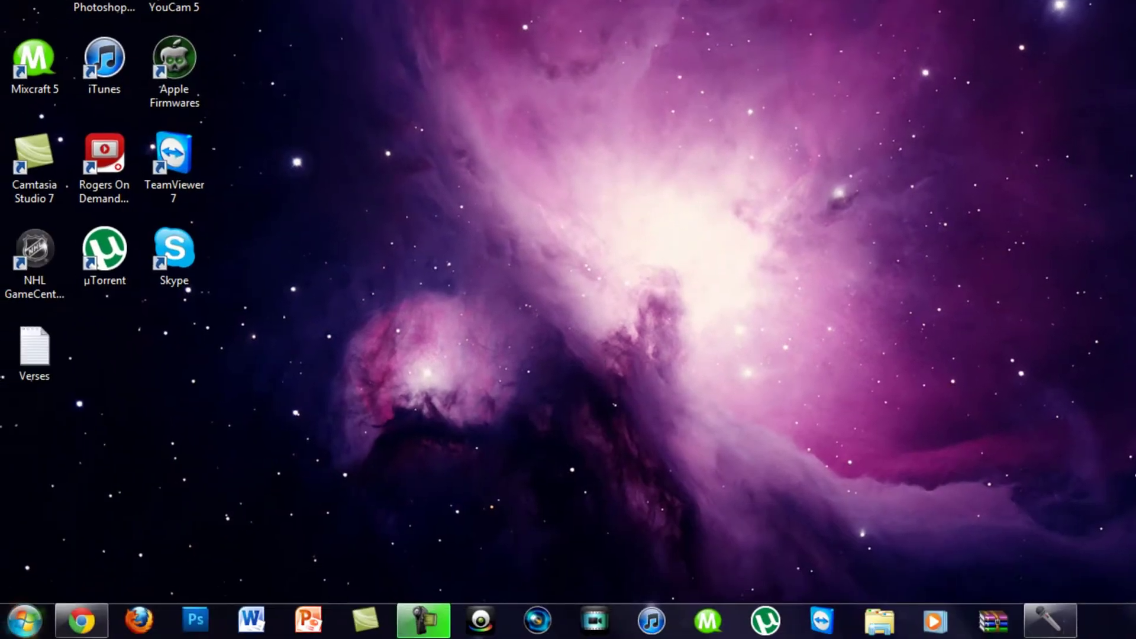
pyautogui.press('super')
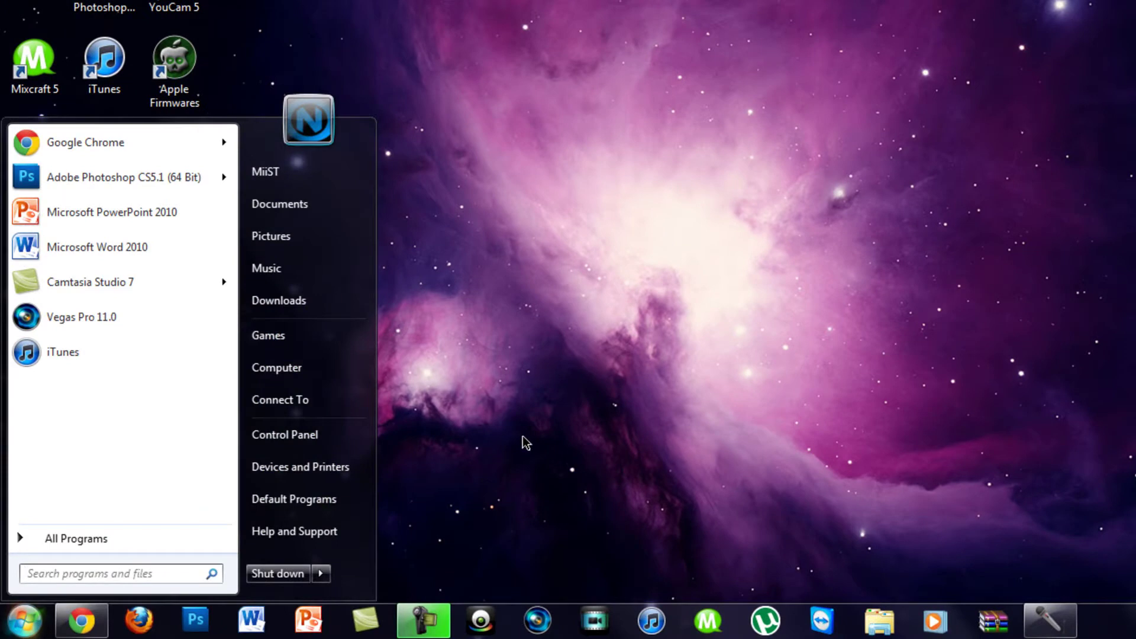
pyautogui.write('cmd')
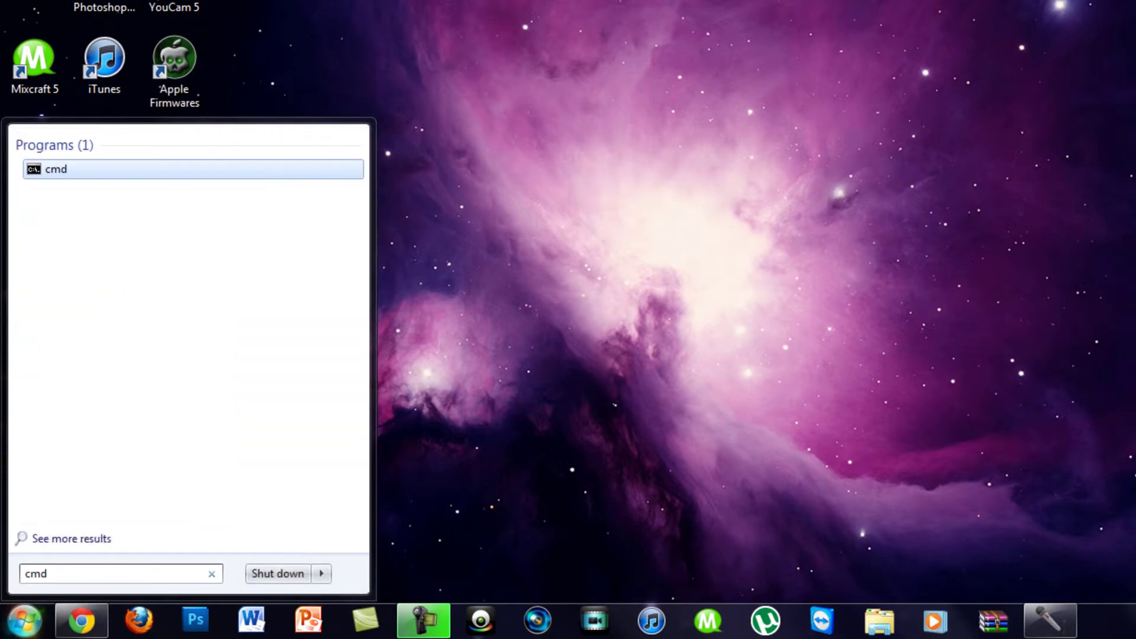
pyautogui.rightClick(96, 170)
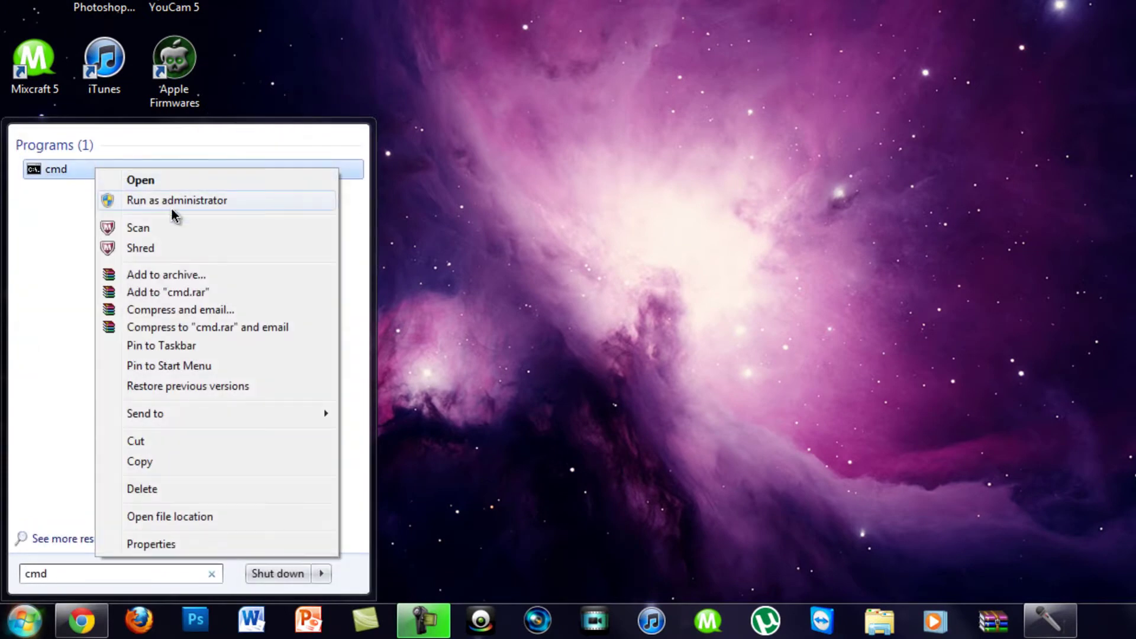
pyautogui.click(173, 211)
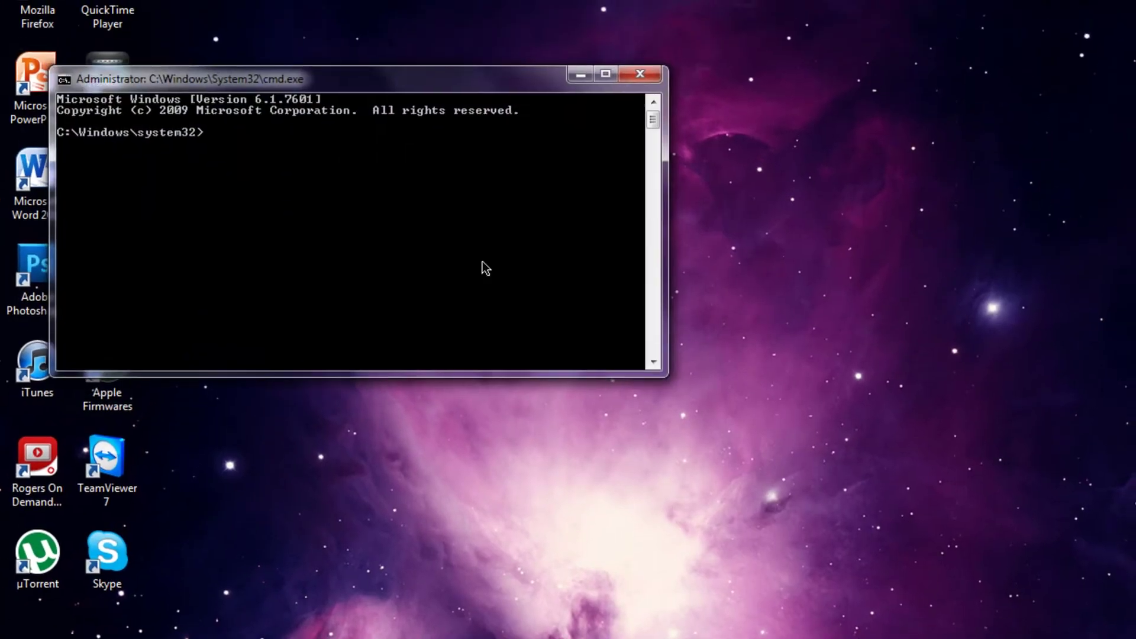
# Run 'Net user administrator /active:no' to disable the account, then close the console.
pyautogui.moveTo(400, 89); pyautogui.dragTo(747, 202)
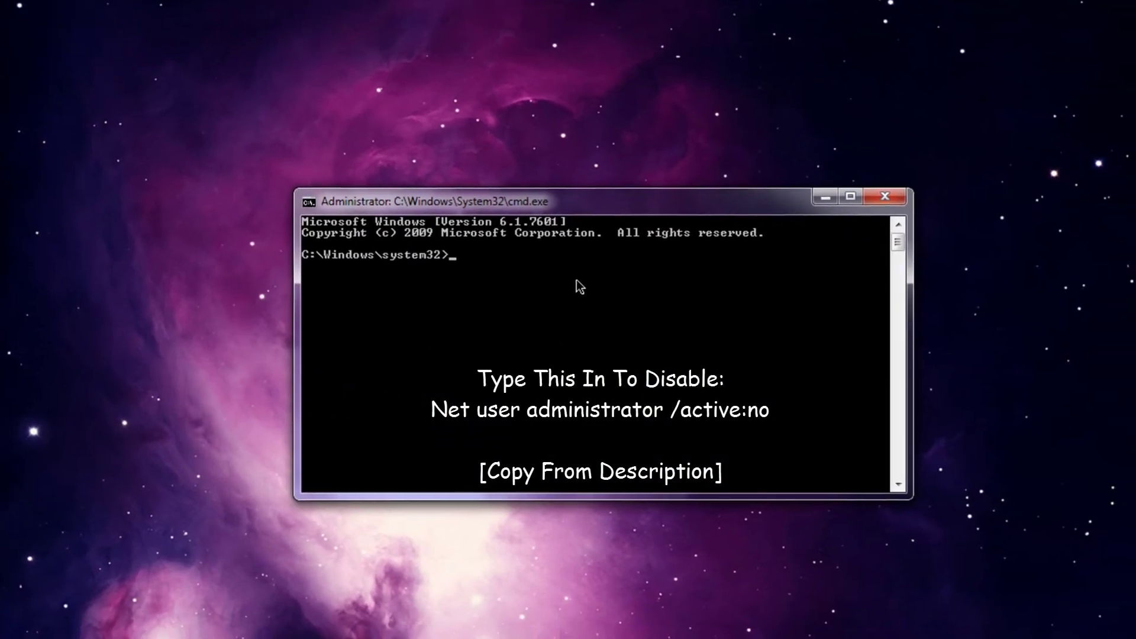
pyautogui.rightClick(680, 280)
pyautogui.click(637, 332)
pyautogui.press('BackSpace')
pyautogui.press('BackSpace')
pyautogui.press('BackSpace')
pyautogui.write('no')
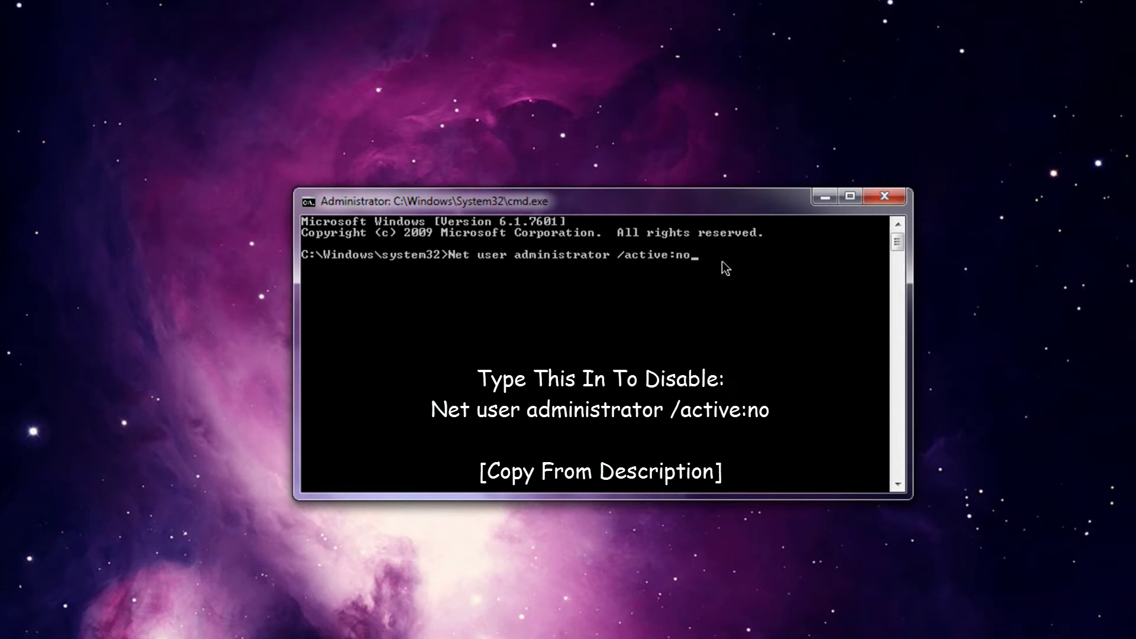
pyautogui.press('Return')
pyautogui.click(885, 196)
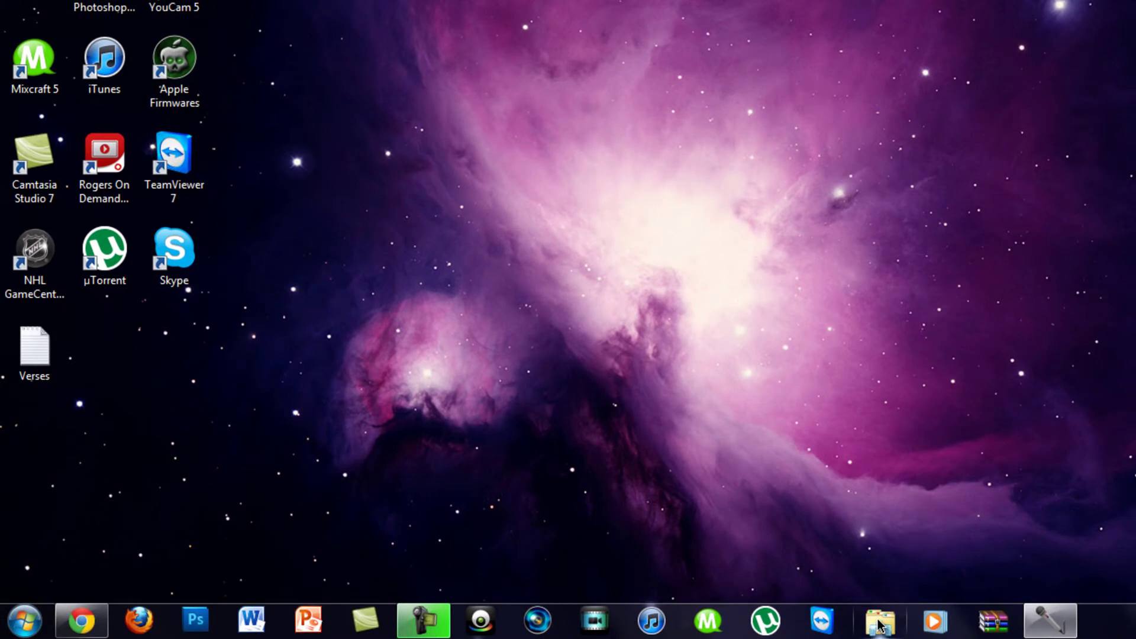
pyautogui.click(879, 624)
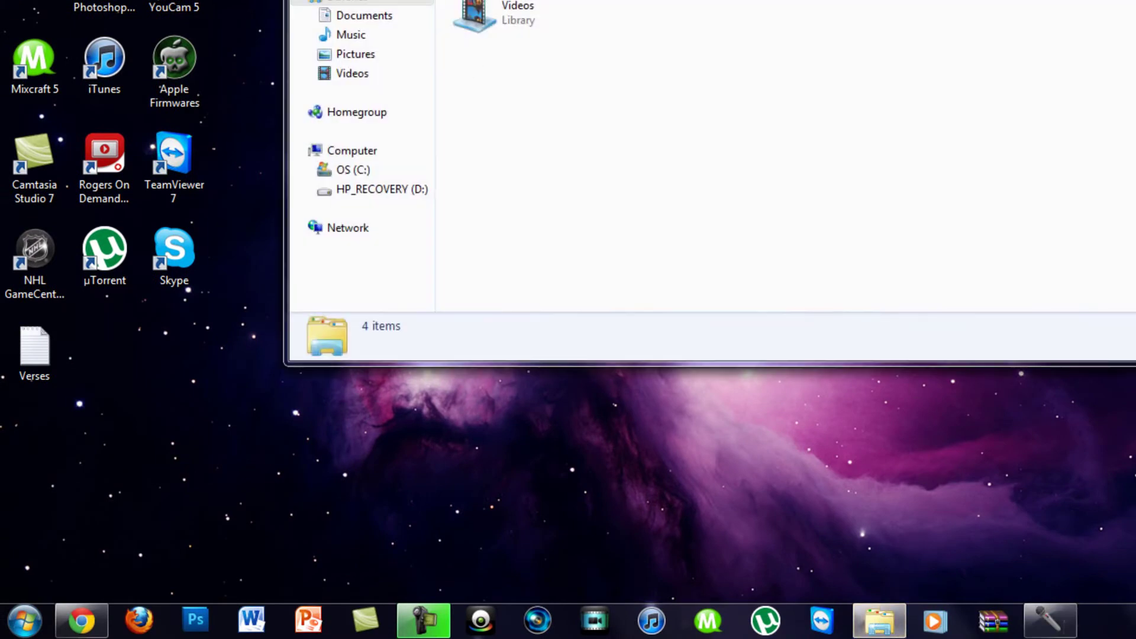
pyautogui.hotkey('alt', 'F4')
pyautogui.press('super')
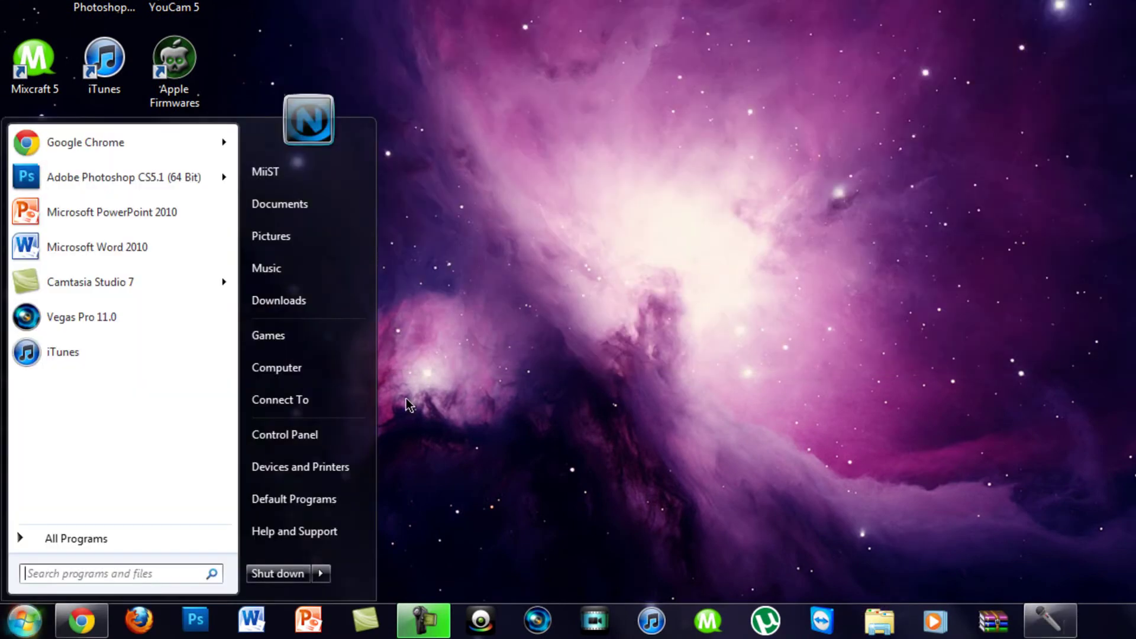
pyautogui.click(338, 447)
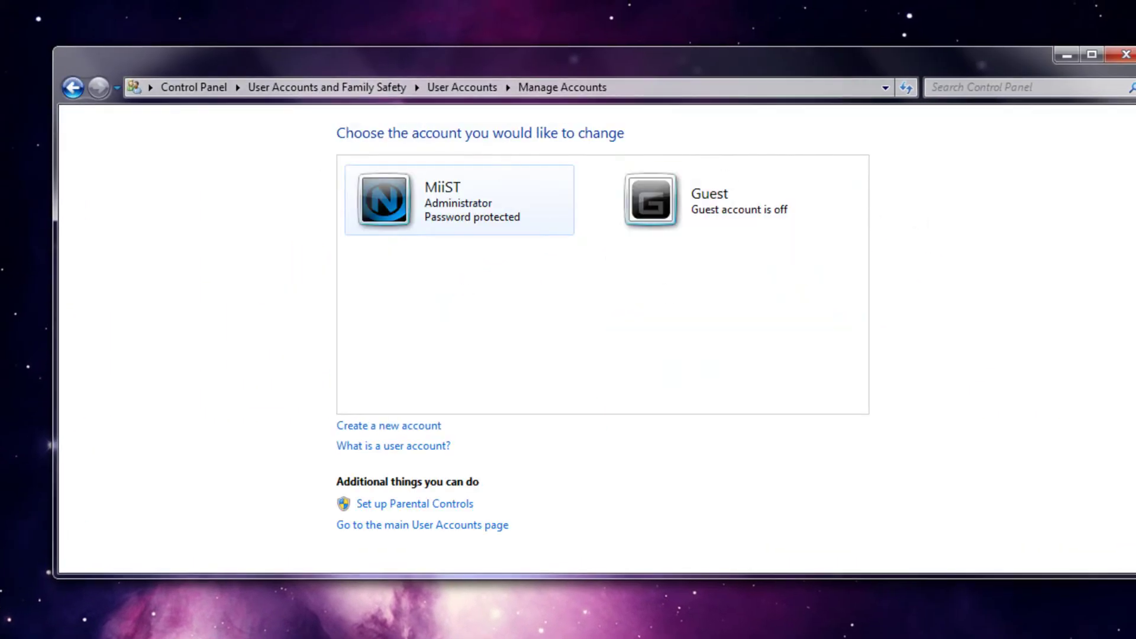
pyautogui.click(1126, 54)
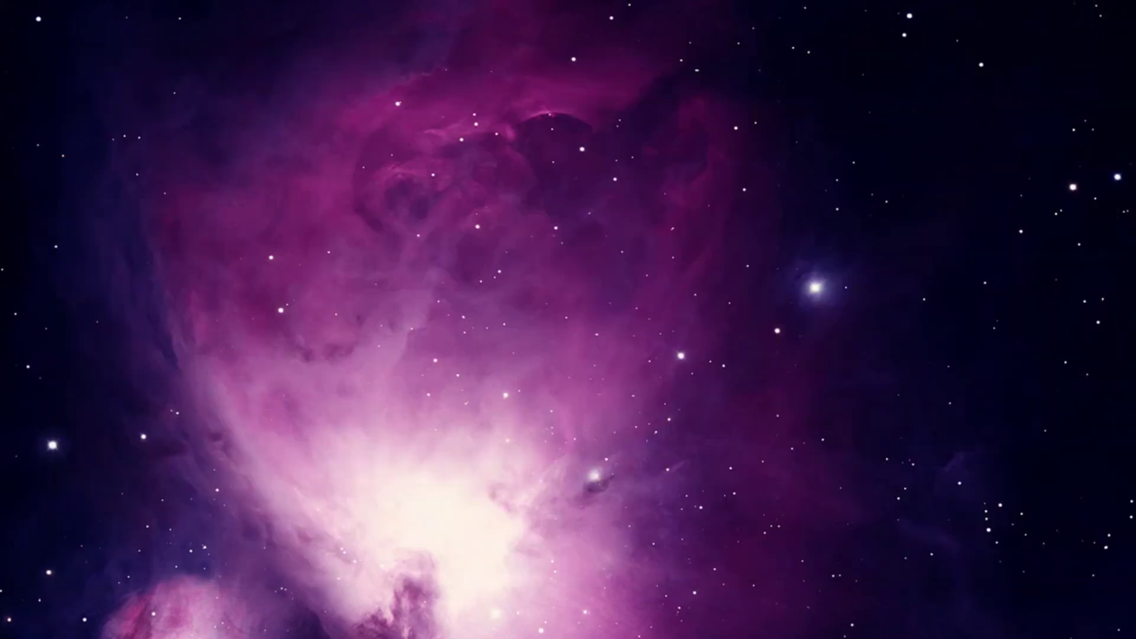